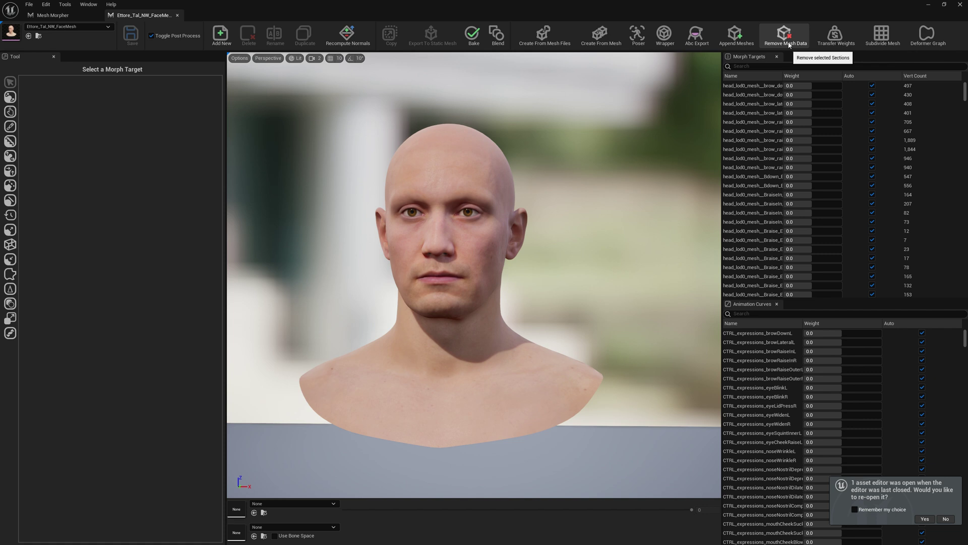
click(787, 40)
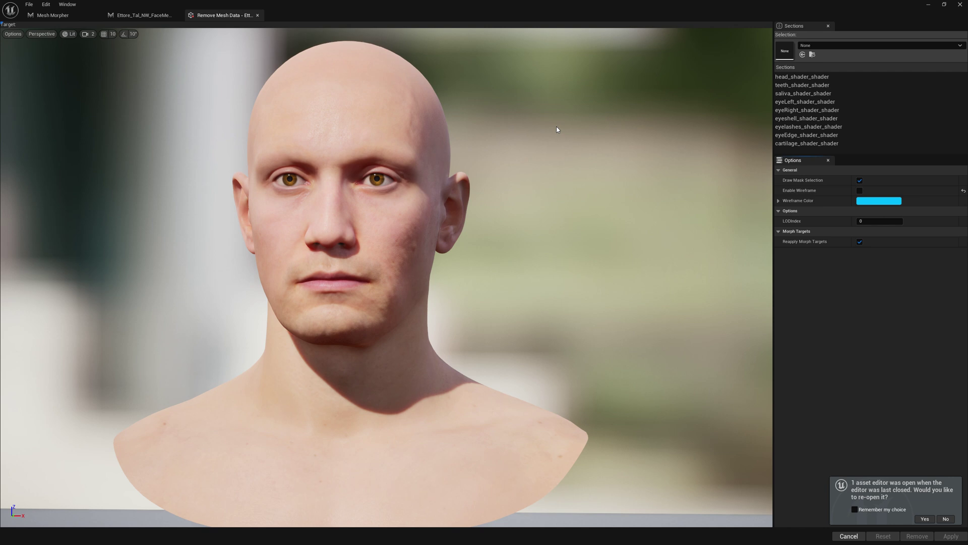
click(811, 110)
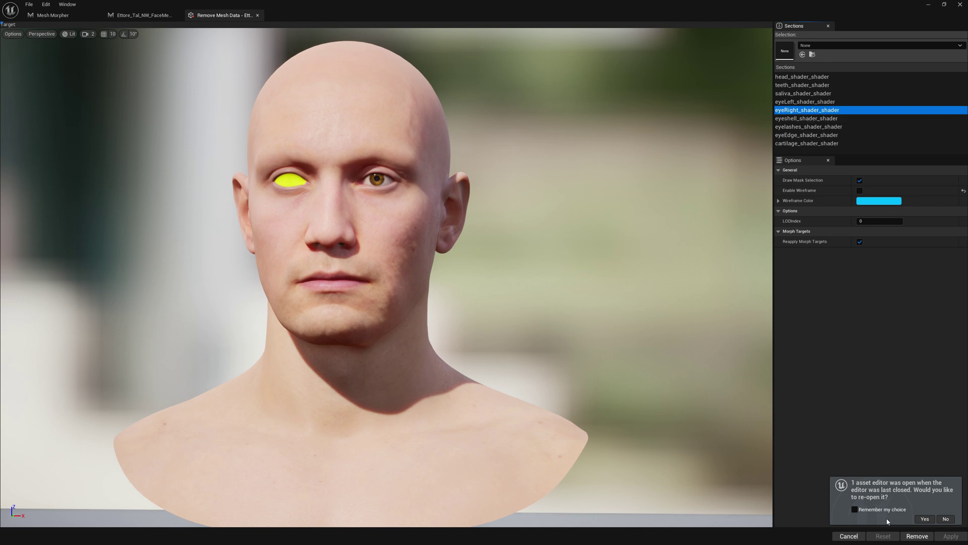
click(789, 127)
click(801, 135)
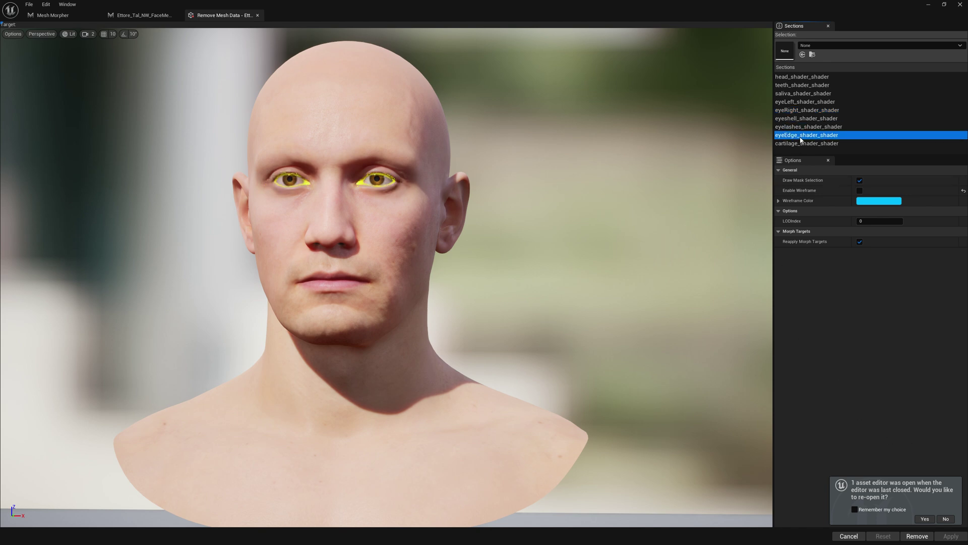
click(801, 126)
click(877, 222)
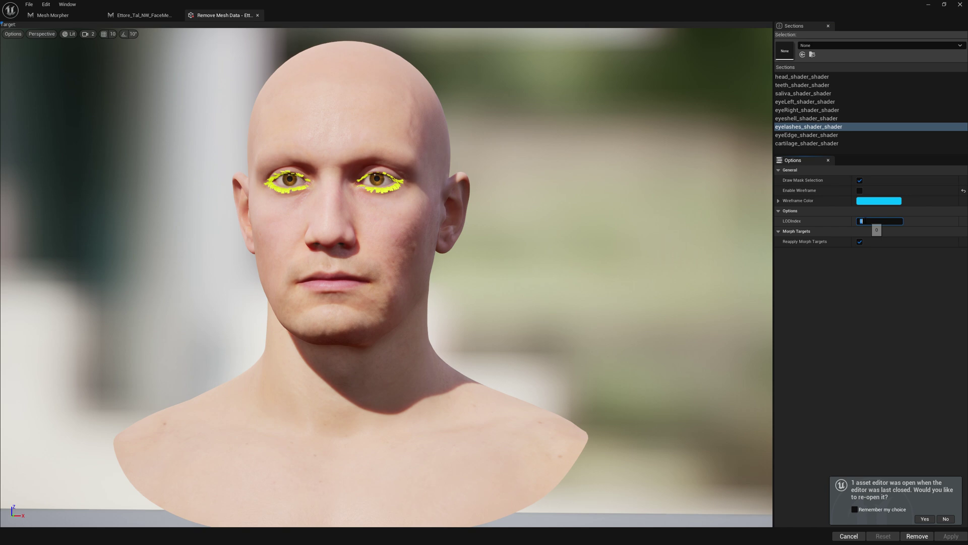
text(2)
key(Return)
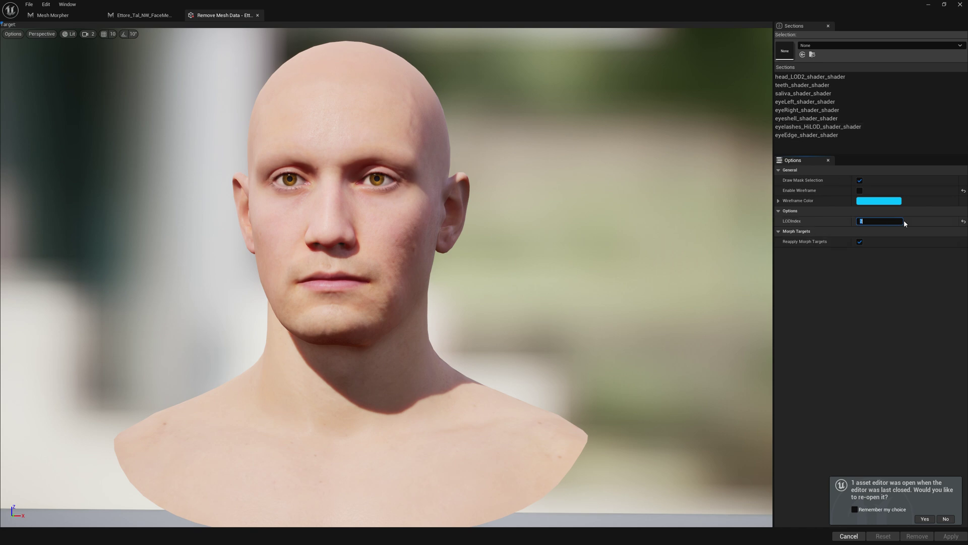
text(0)
key(Return)
click(848, 127)
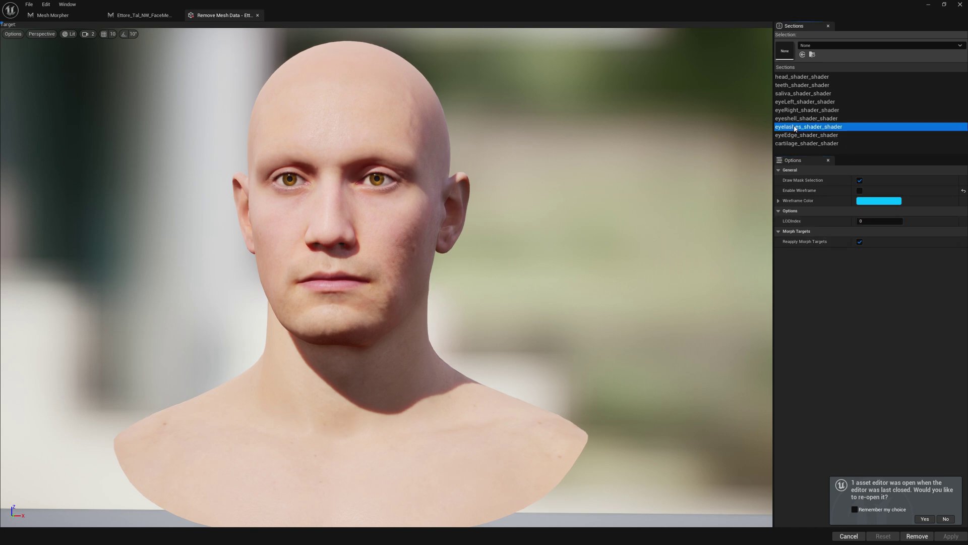
click(880, 222)
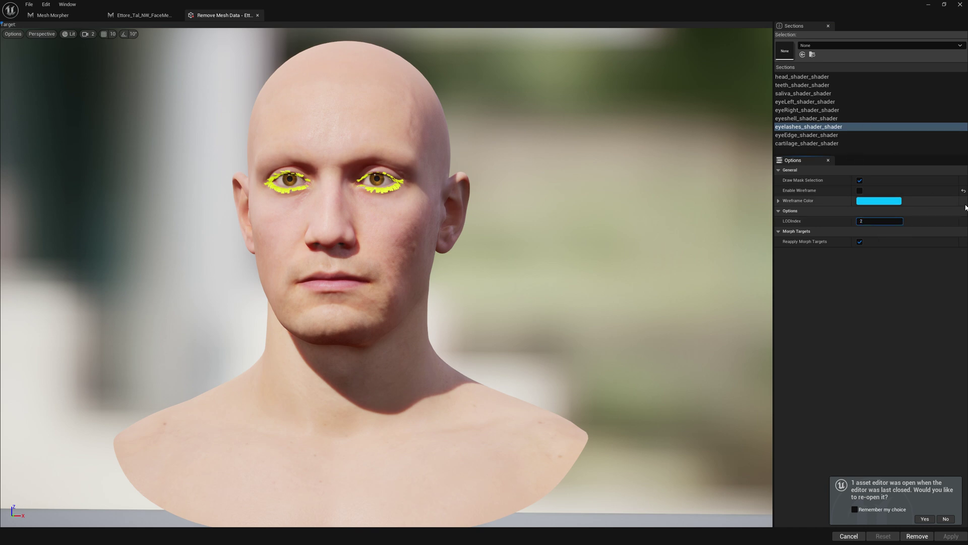
text(2)
key(Return)
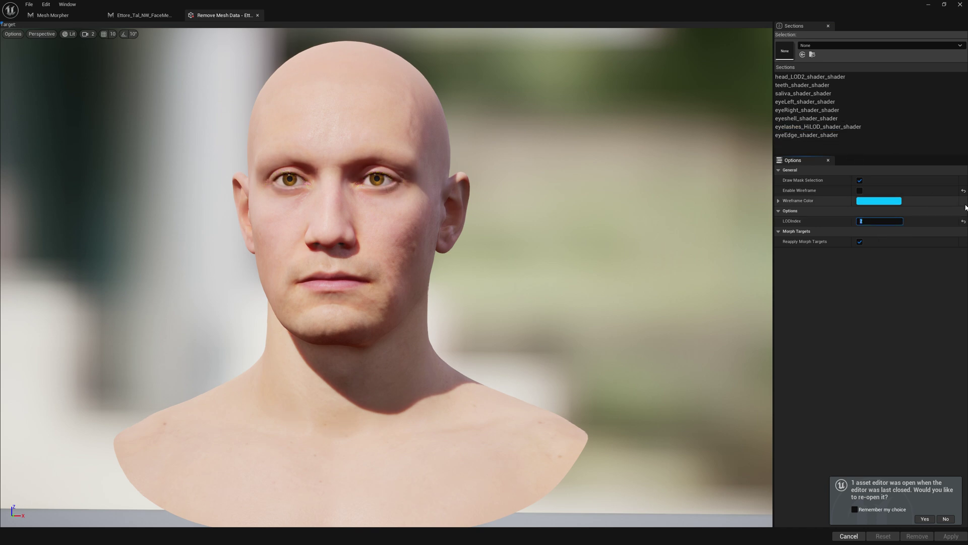
click(813, 128)
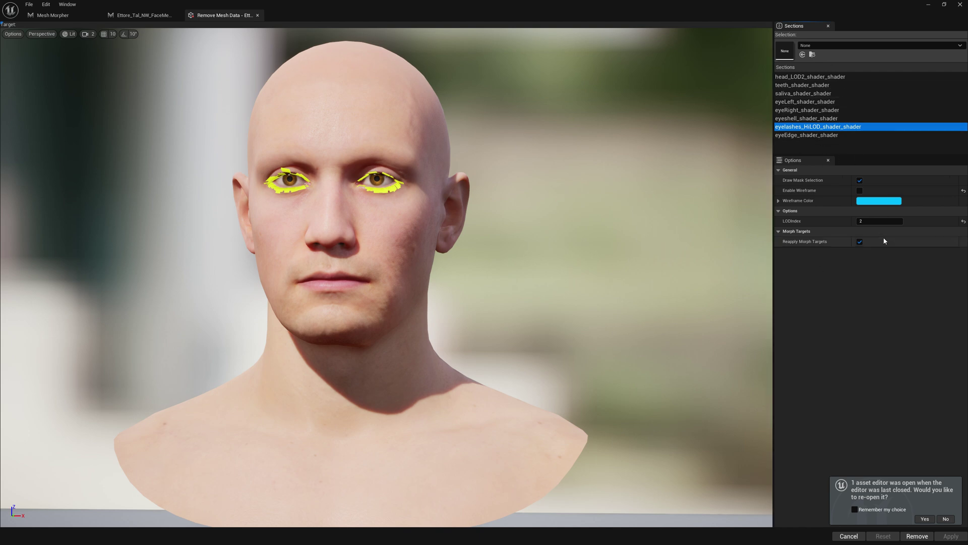
click(878, 222)
text(0)
key(Return)
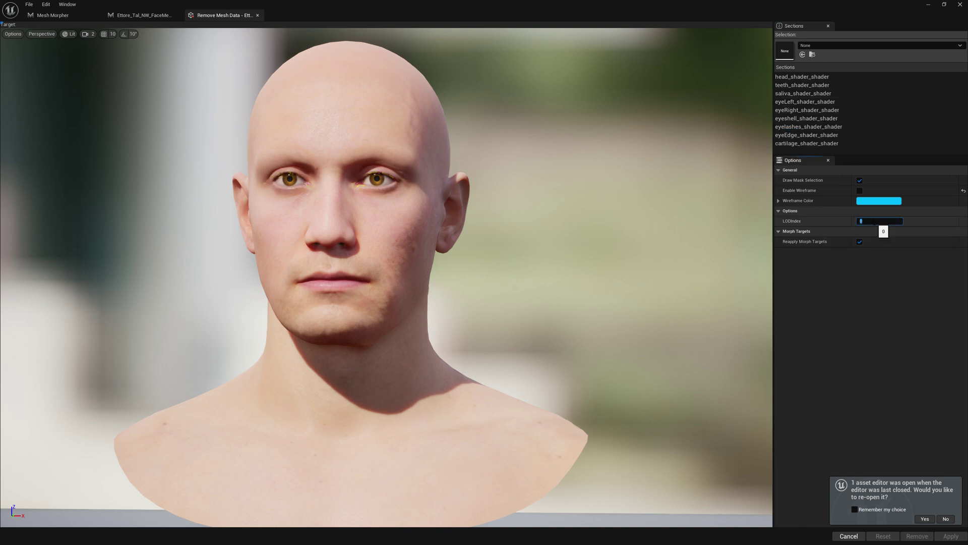
- Remove the eyeLeft_shader_shader and eyeRight_shader_shader sections, then apply so morph targets rebuild
click(805, 118)
click(798, 110)
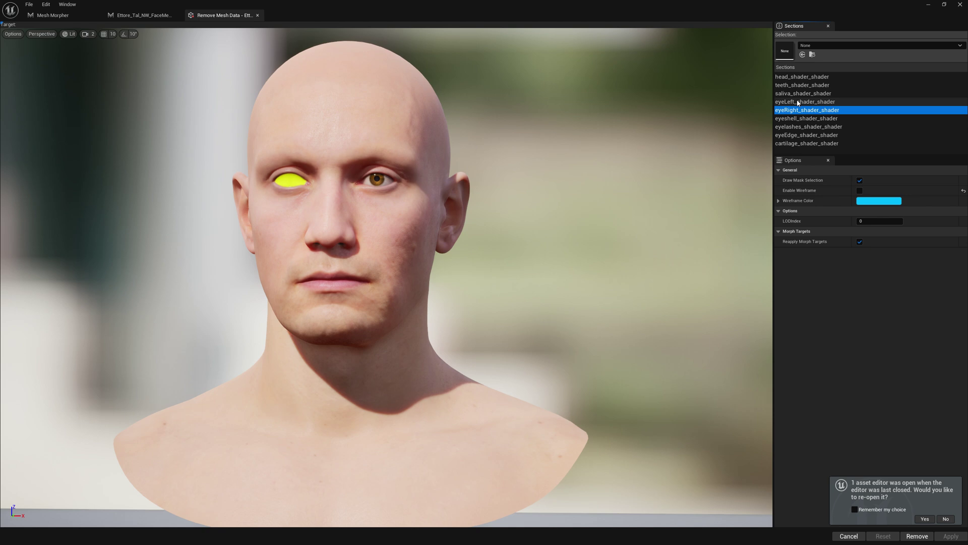
ctrl+click(799, 103)
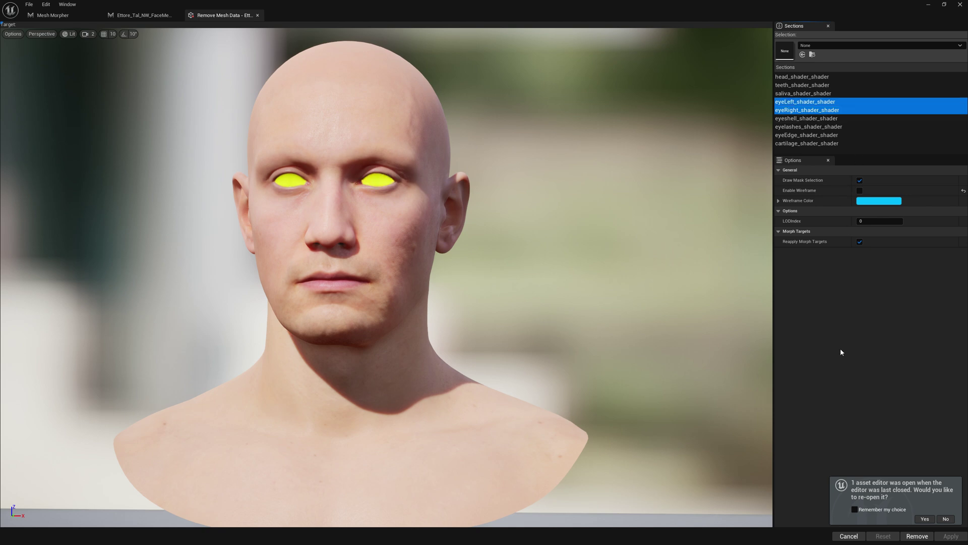
click(917, 536)
click(918, 536)
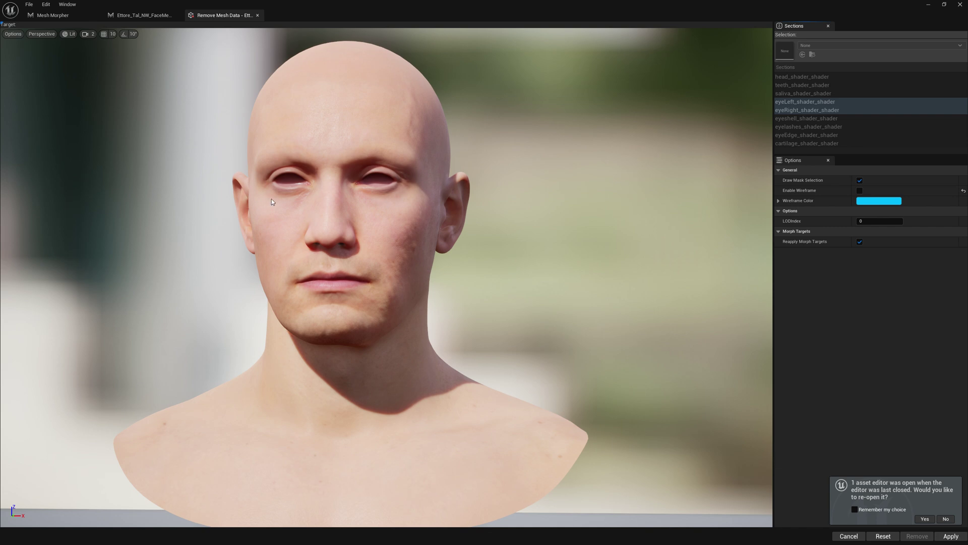
click(951, 536)
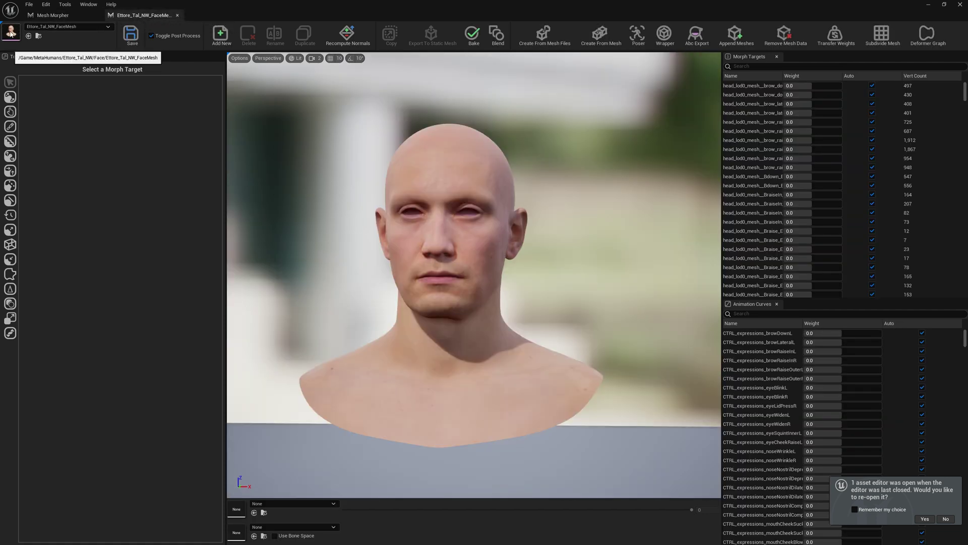
- Review the face mesh's 13 material slots in the Skeletal Mesh editor, then return to Mesh Morpher
double_click(10, 31)
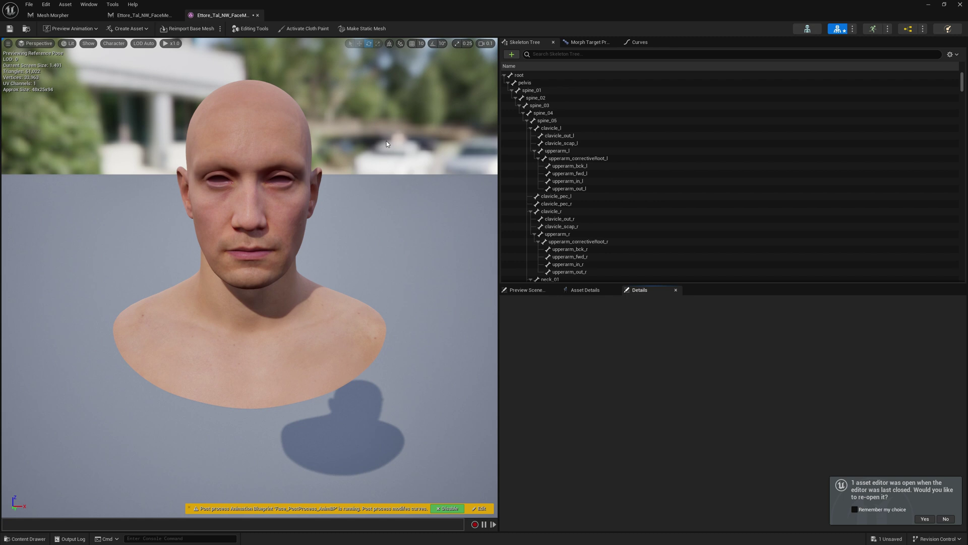
click(607, 290)
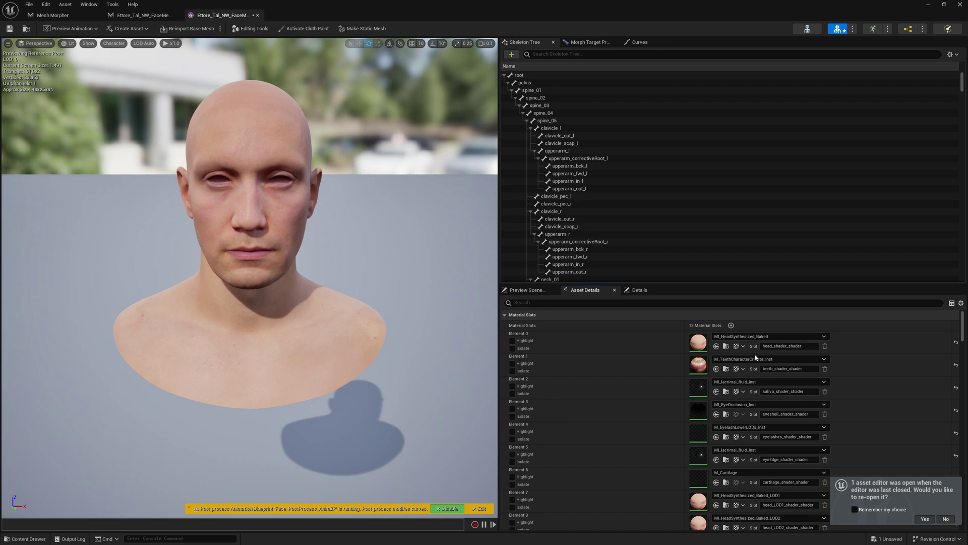
scroll(756, 363, down, 3)
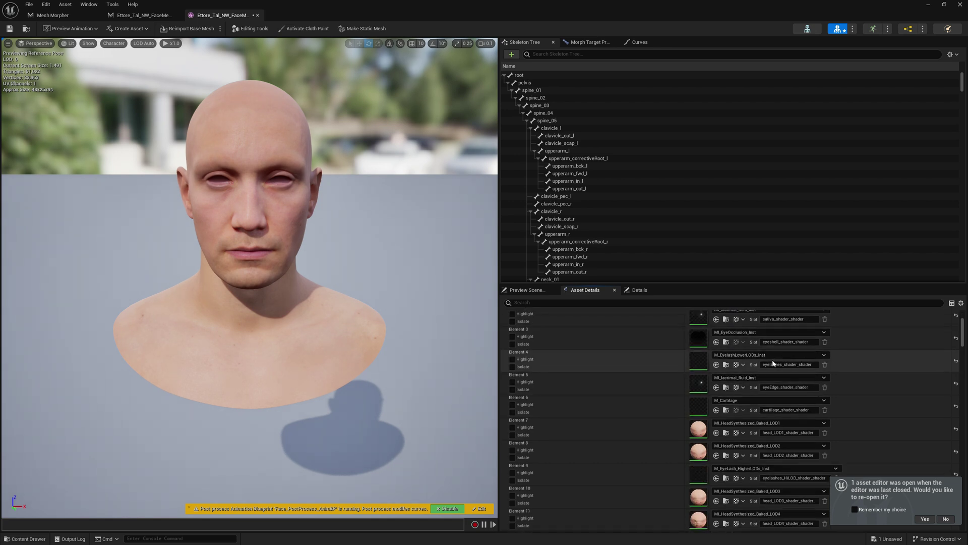
scroll(773, 362, up, 3)
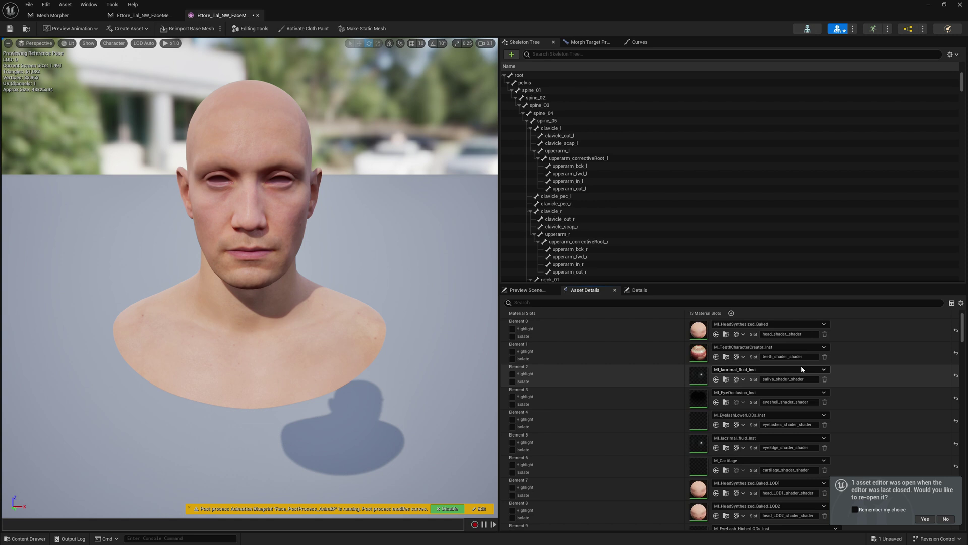
click(139, 17)
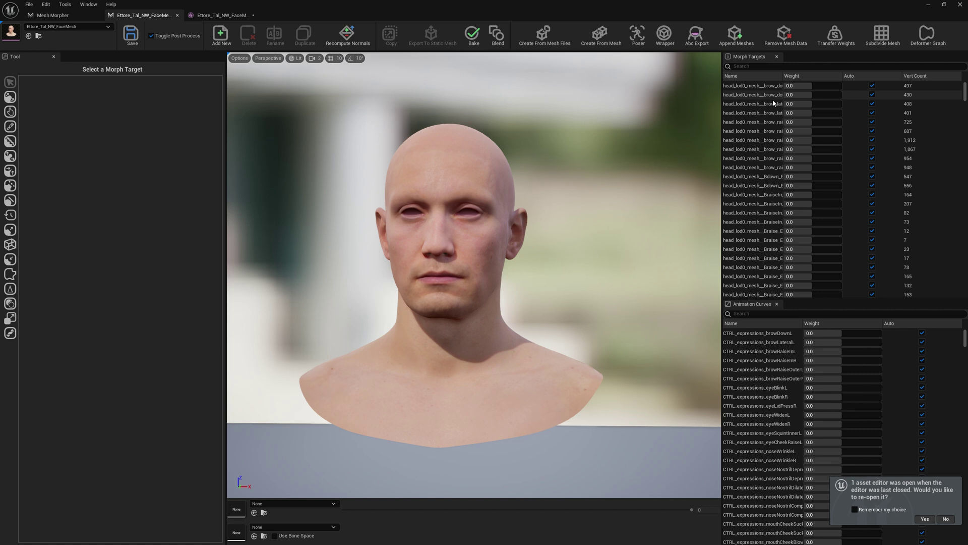
- Create an empty morph target named test1 and select it in the Morph Targets list
click(227, 39)
text(tes)
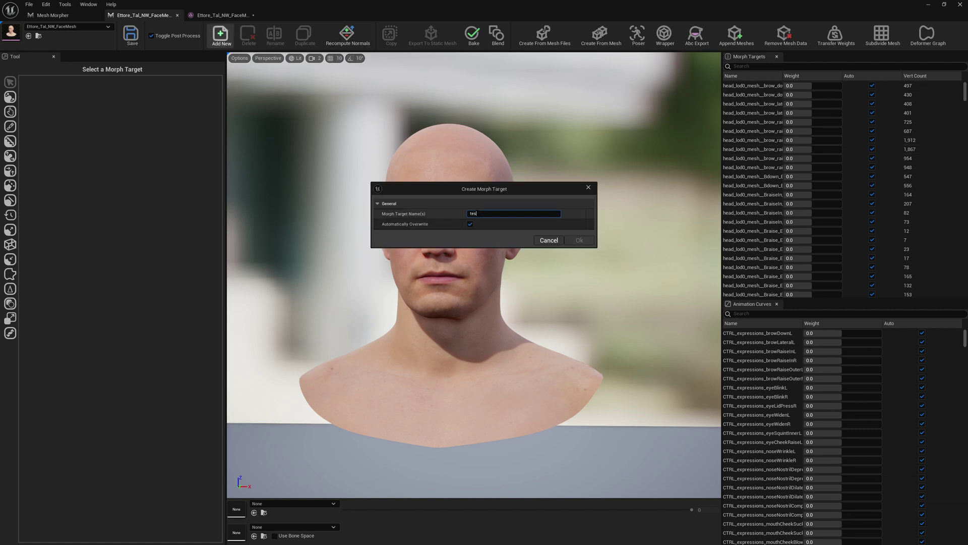
text(t1)
key(Return)
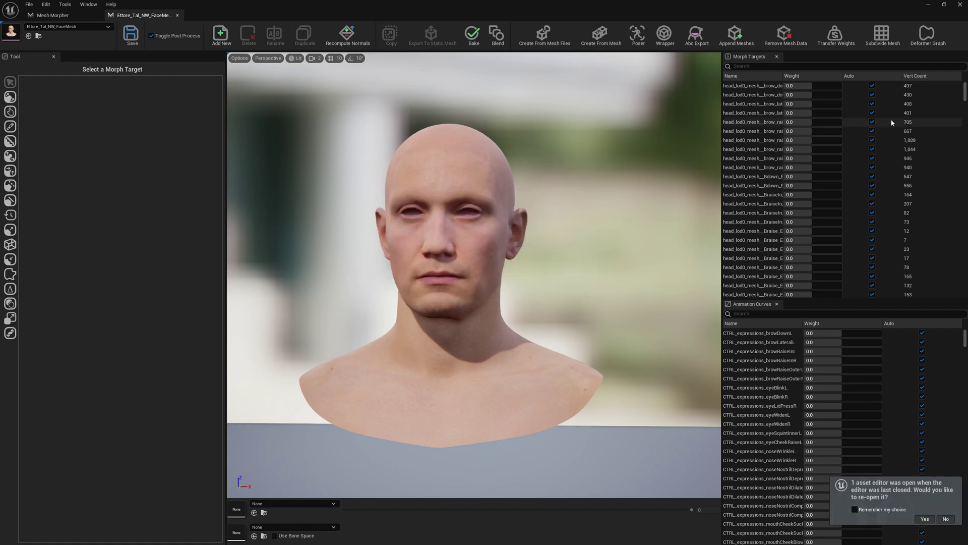
drag(964, 94, 964, 285)
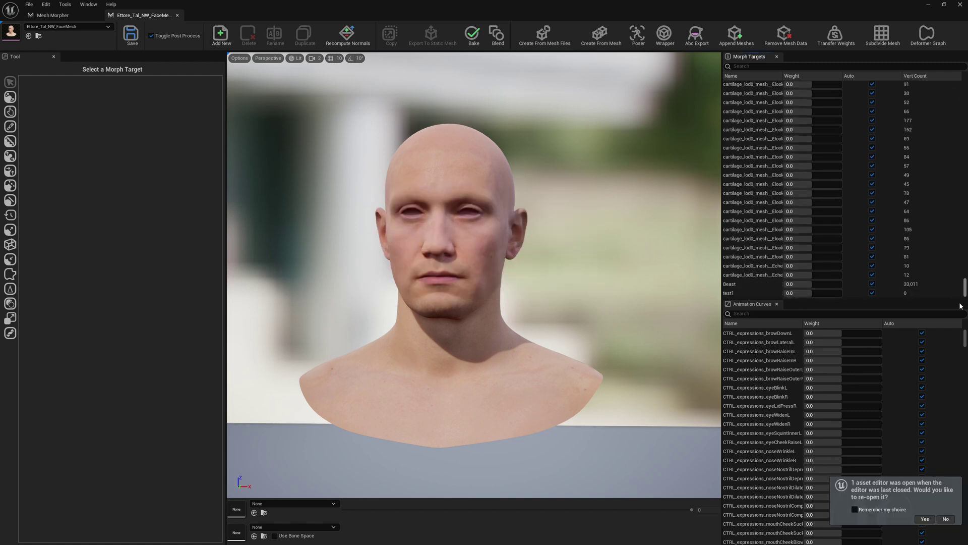
click(750, 293)
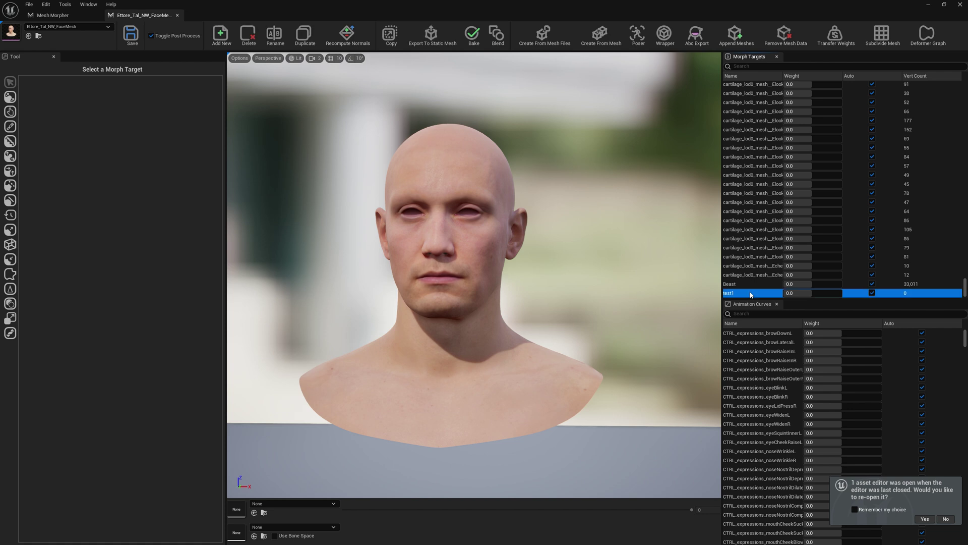
- Using the Move Tool with Toggle Selection, mask the mouth, chin and neck vertices
click(10, 97)
click(53, 192)
mouse_move(433, 242)
mouse_down()
mouse_move(411, 287)
mouse_move(424, 307)
mouse_move(414, 318)
mouse_move(409, 295)
mouse_up()
mouse_move(478, 296)
mouse_down()
mouse_move(444, 345)
mouse_move(464, 347)
mouse_move(486, 326)
mouse_move(504, 356)
mouse_move(504, 313)
mouse_up()
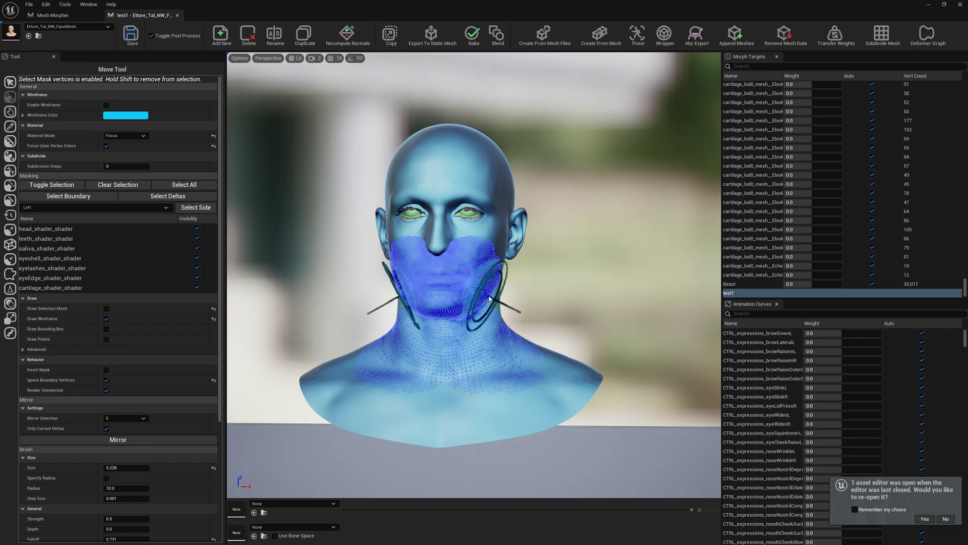
mouse_move(501, 156)
mouse_down()
mouse_move(464, 271)
mouse_move(482, 194)
mouse_up()
- Save the mask as MaskSelection2 in MaskSelections and close the test1 morph target
click(46, 4)
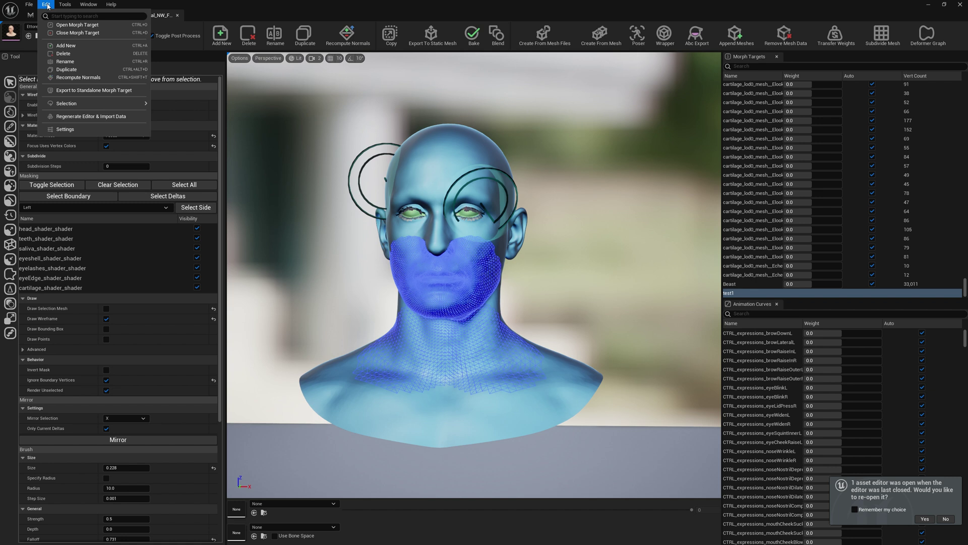
click(89, 104)
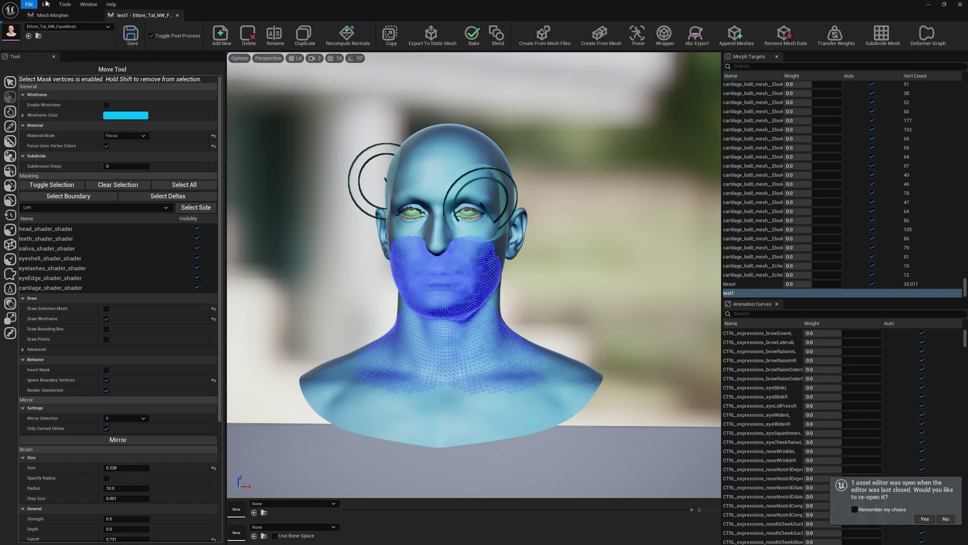
click(46, 4)
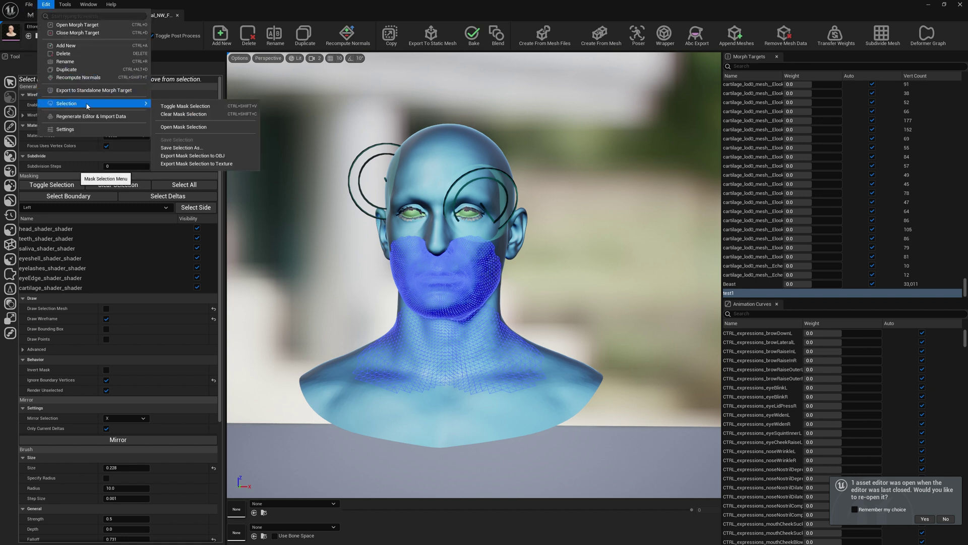
click(182, 148)
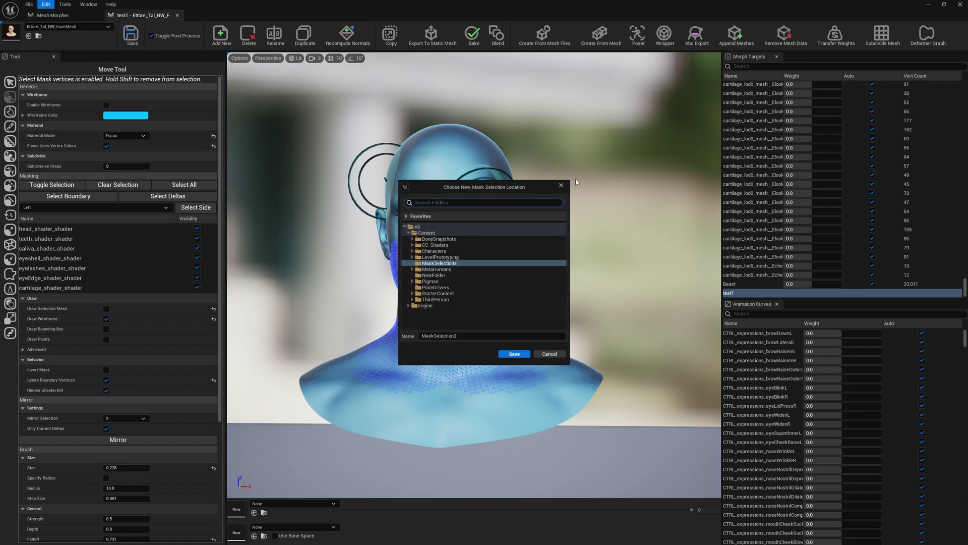
click(514, 354)
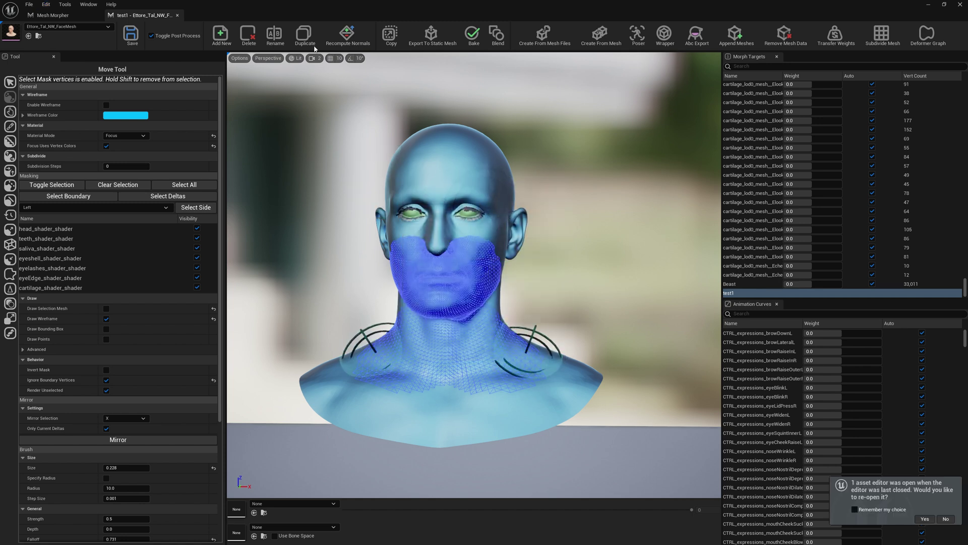
right_click(751, 293)
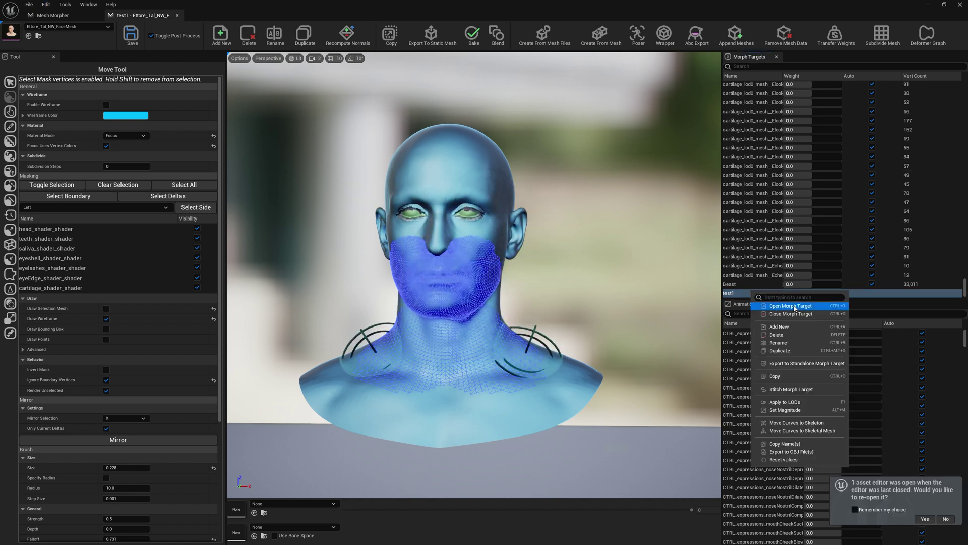
click(793, 314)
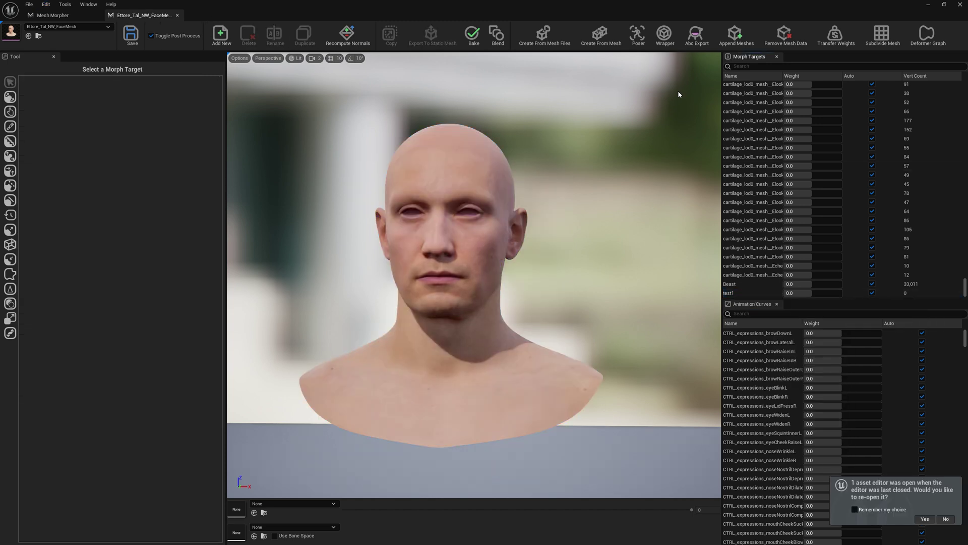
- Load MaskSelection2 as the selection in Remove Mesh Data, covering the lower face and neck
click(786, 40)
click(827, 45)
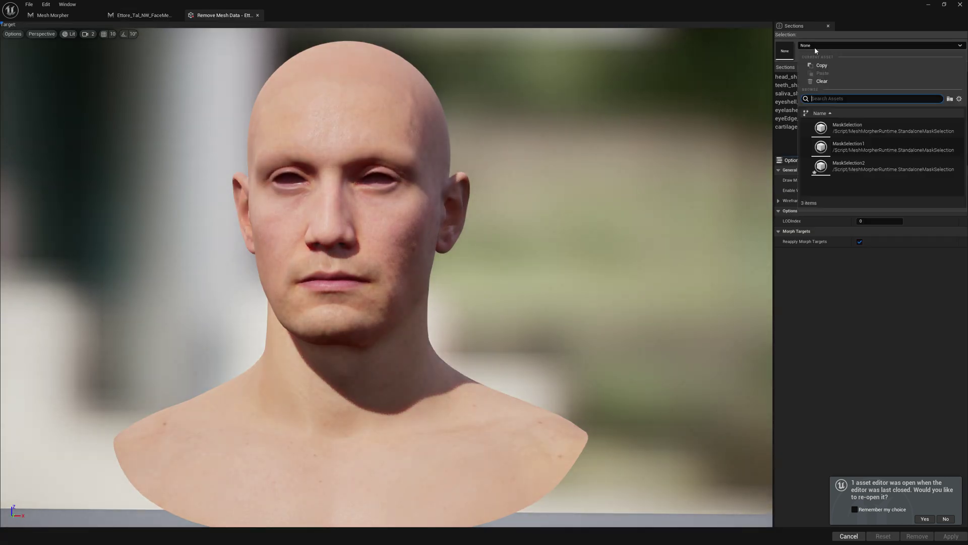
click(857, 171)
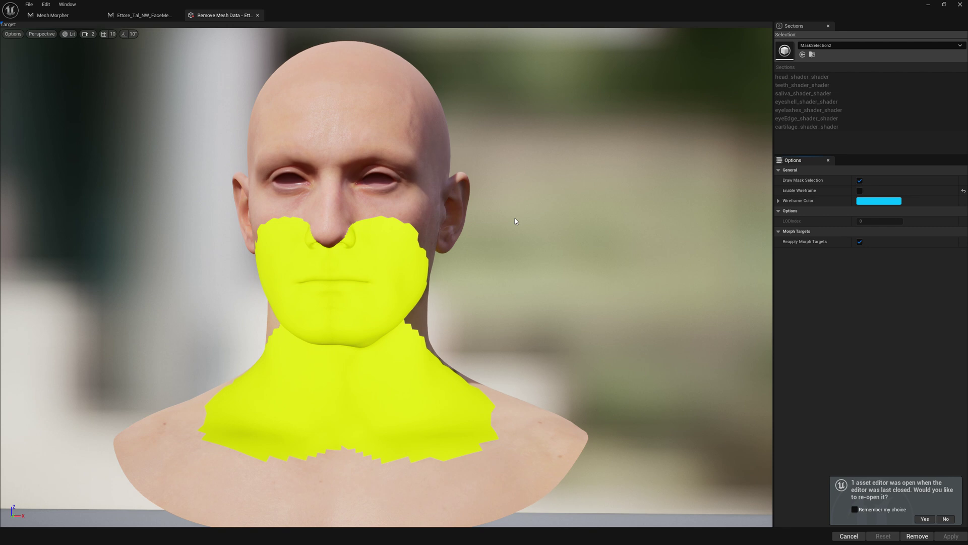
drag(487, 260, 153, 207)
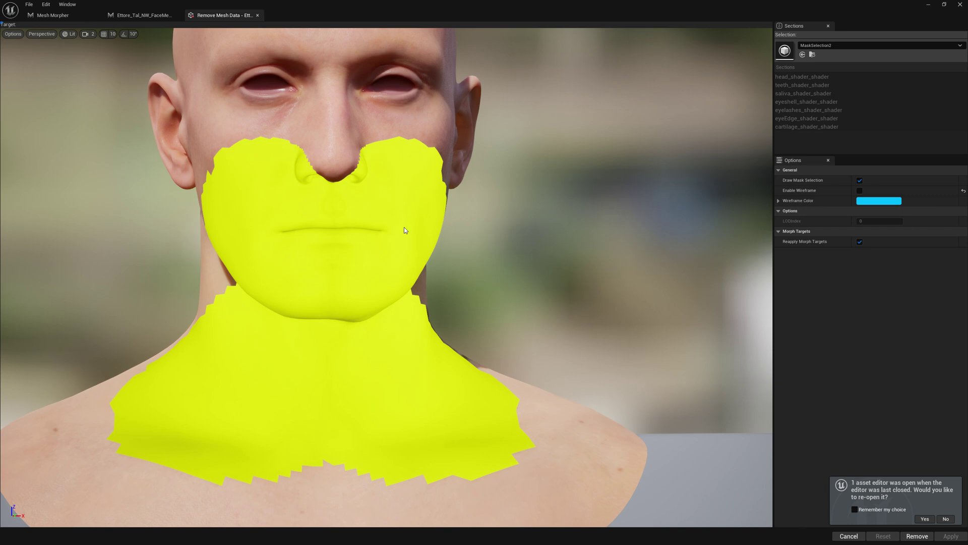
- Remove the masked jaw and neck geometry, then apply to recalculate the morph targets
click(917, 536)
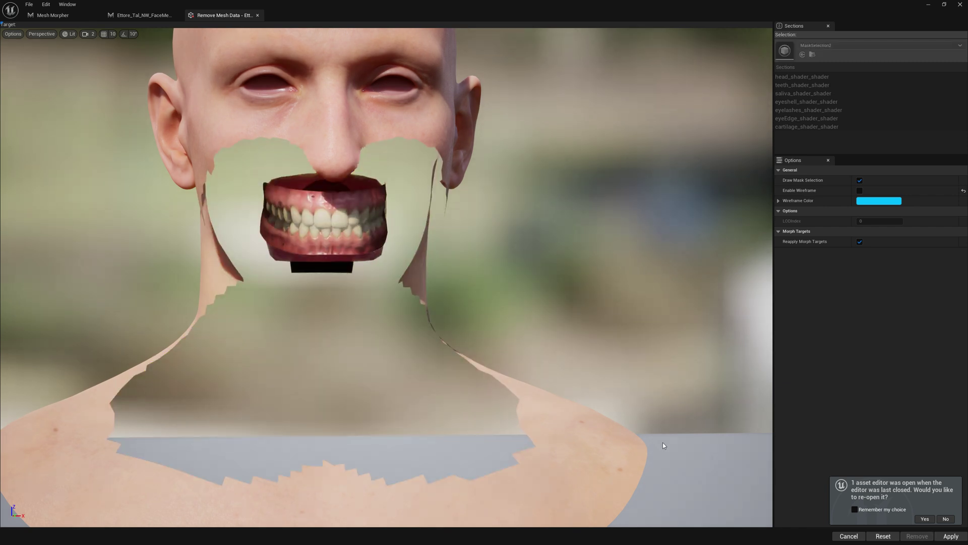
drag(454, 303, 302, 303)
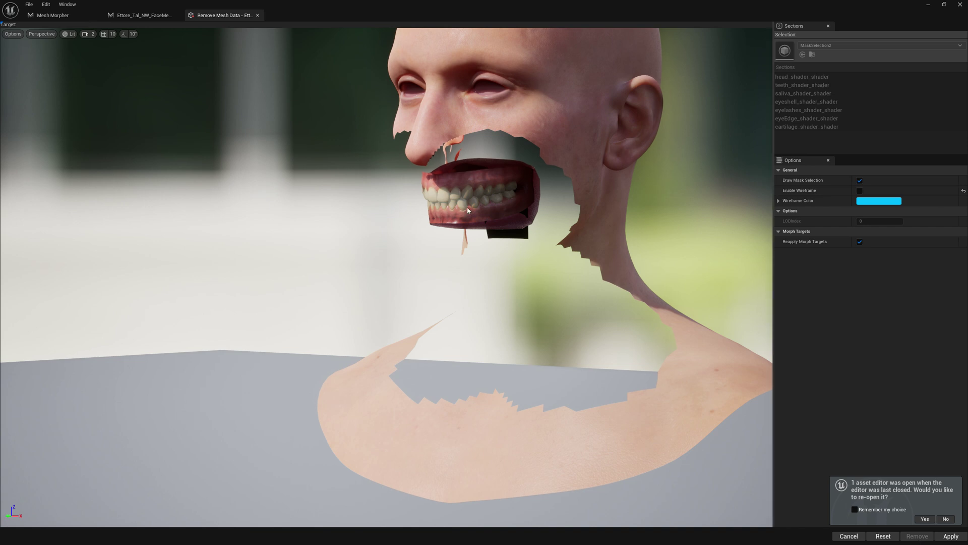
click(957, 535)
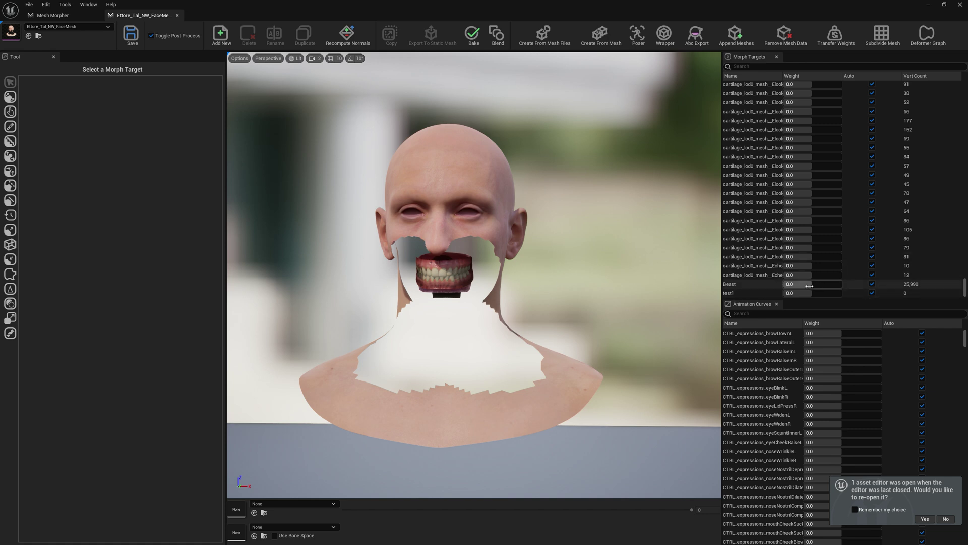
- Test the Beast morph target at weight 1.0 on the cut mesh, then reset it
drag(809, 285, 842, 285)
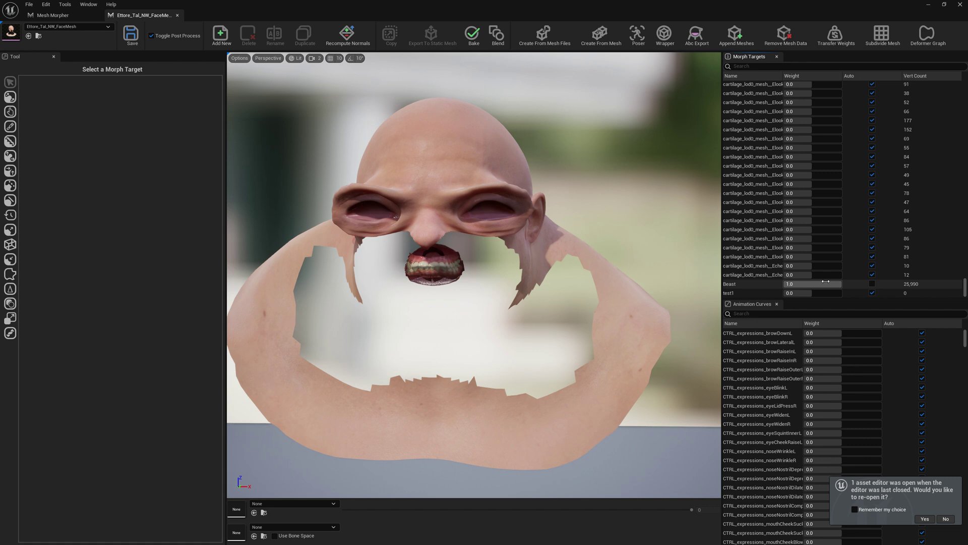
click(872, 285)
click(872, 284)
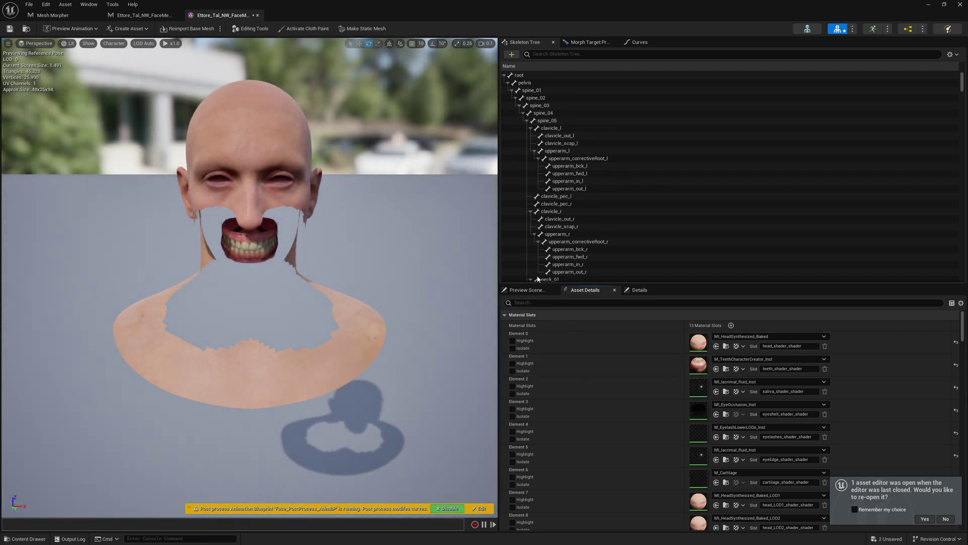
- Preview mh_arkit_mapping_anim as the specific animation, then pause and scrub the timeline
click(527, 289)
click(727, 324)
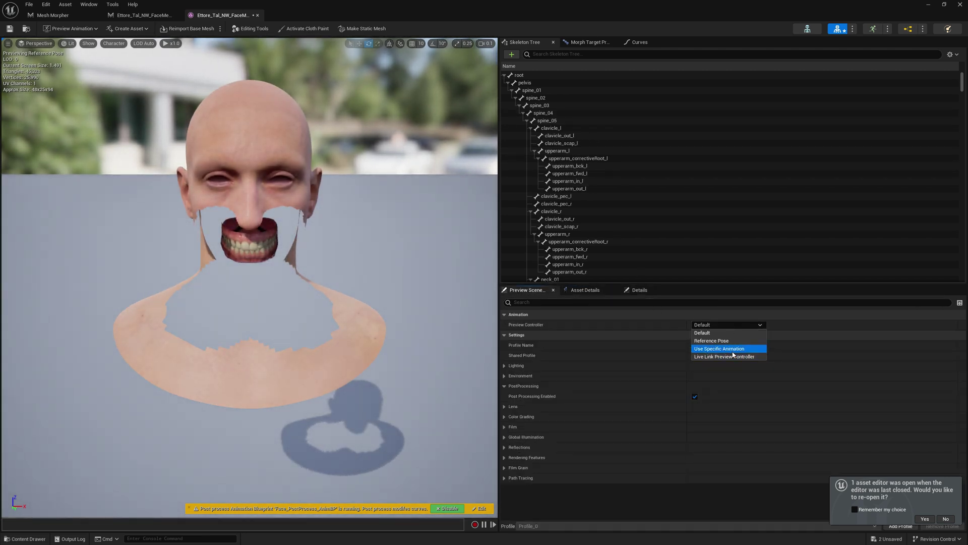
click(726, 348)
click(745, 335)
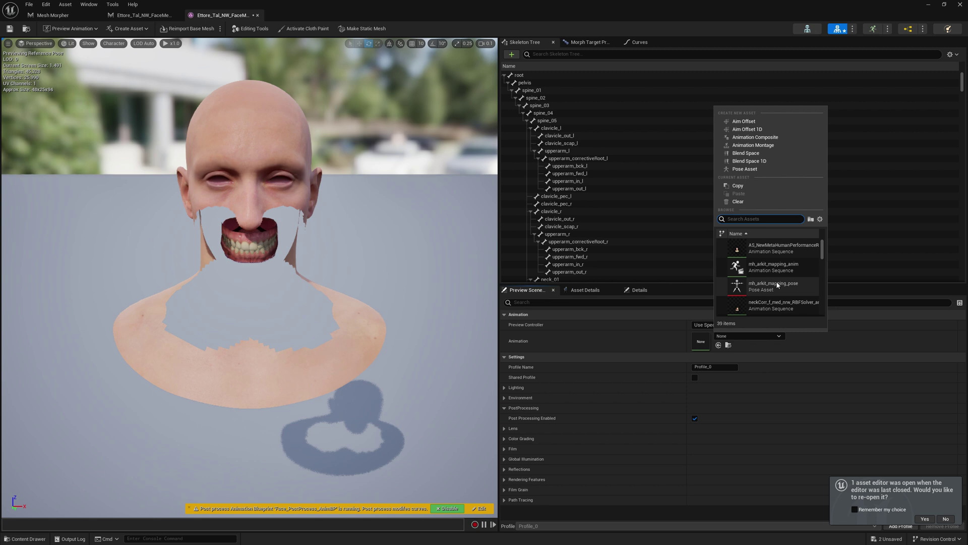
click(765, 268)
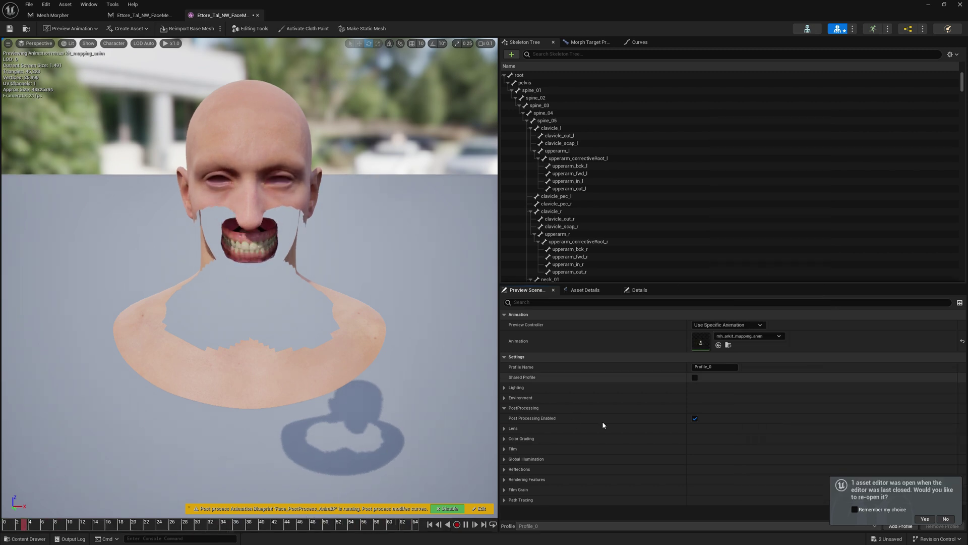
click(235, 525)
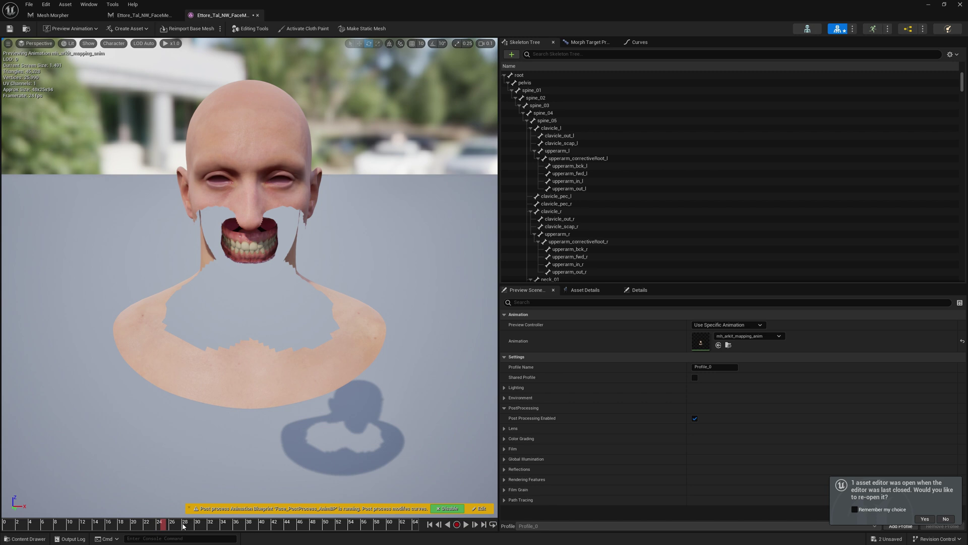
drag(237, 528, 121, 525)
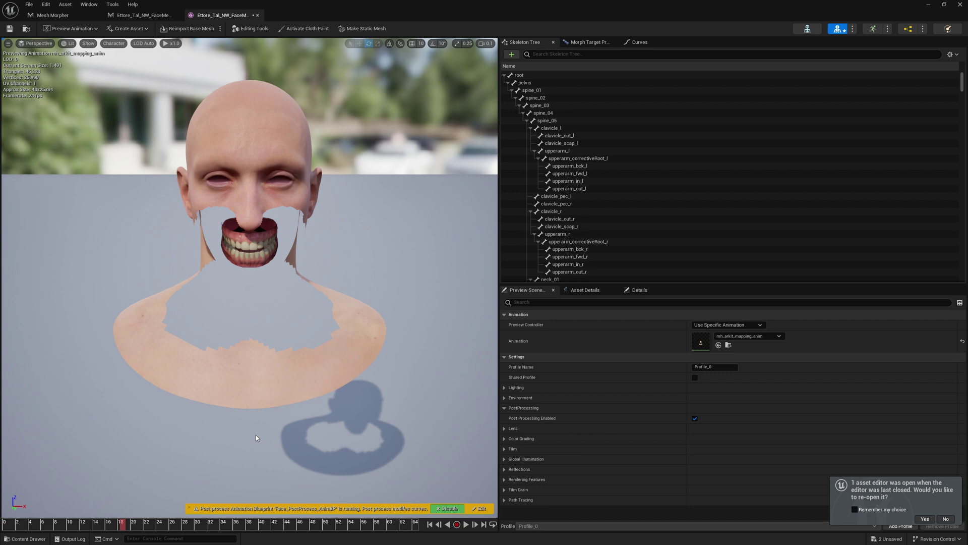